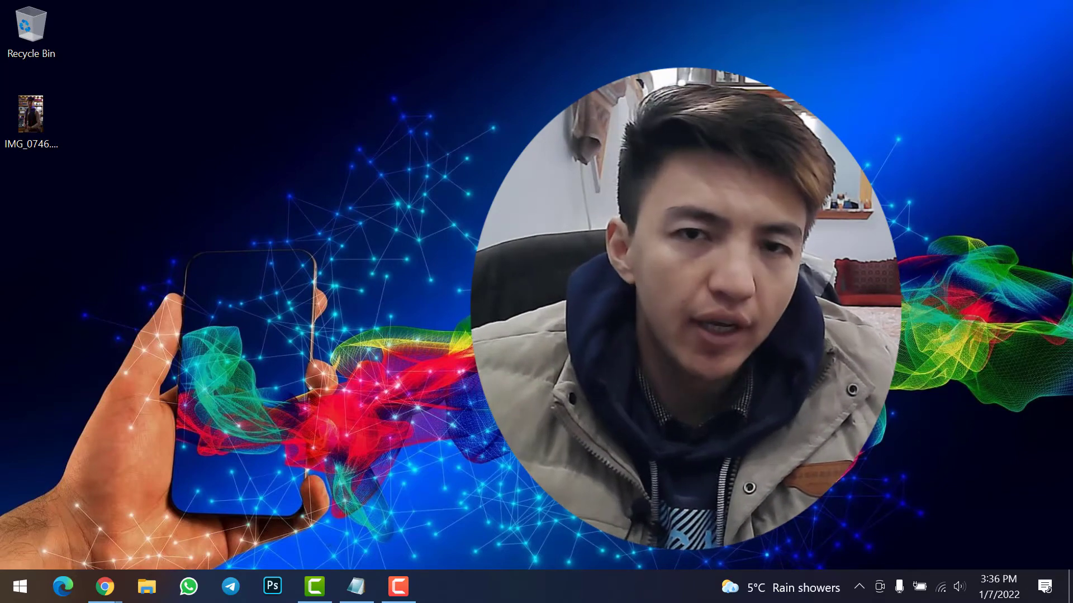
# Step: Check the Margex wallet's zero total and available balance, then move to the OKX tab
pyautogui.moveTo(105, 585)
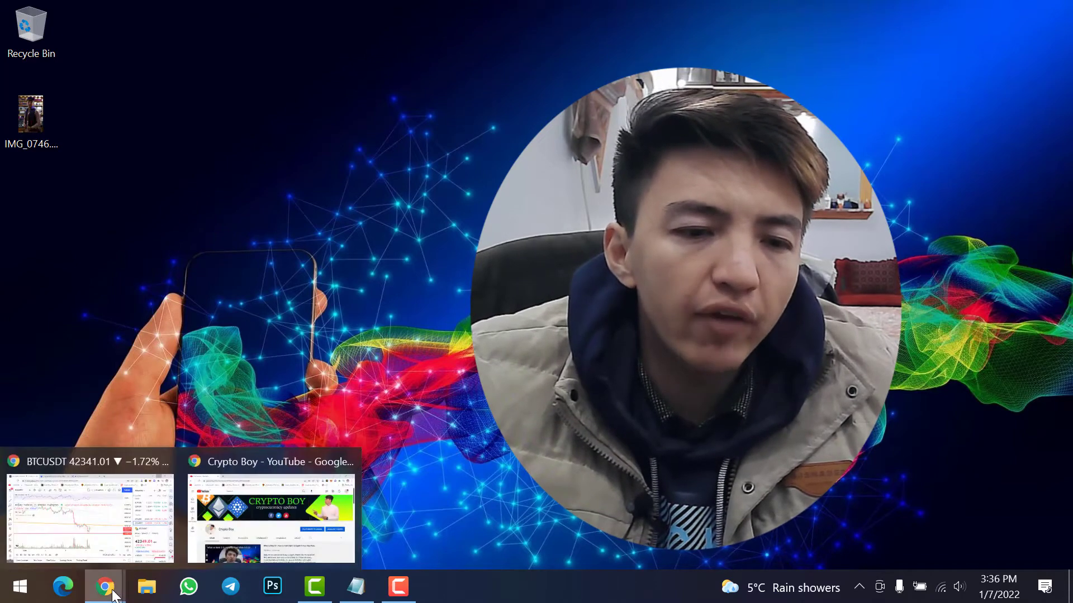
pyautogui.click(90, 517)
pyautogui.click(508, 12)
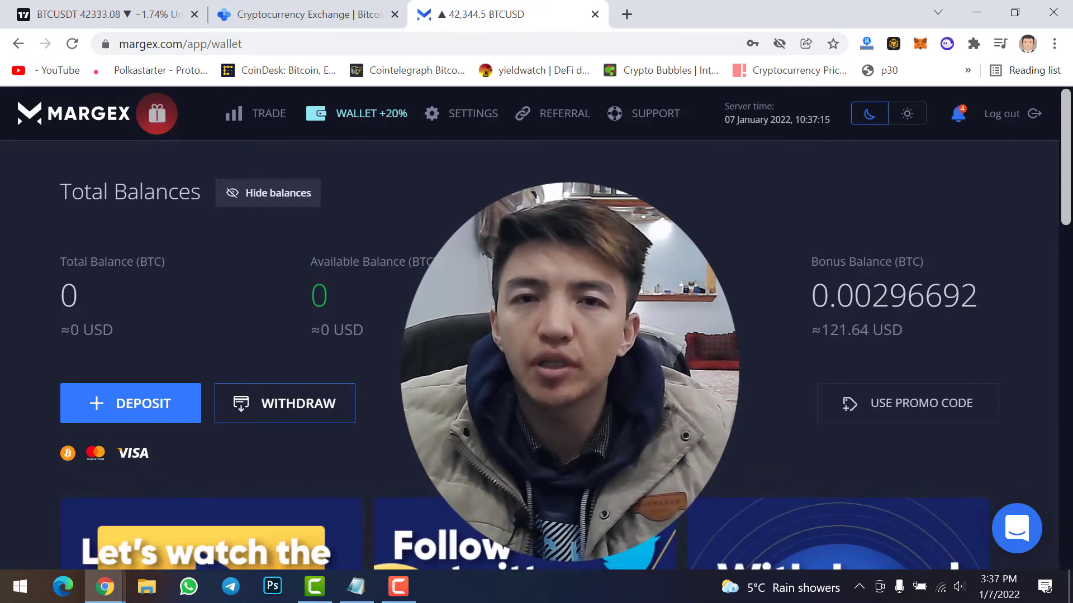
pyautogui.hotkey('ctrl', 'shift', 'Tab')
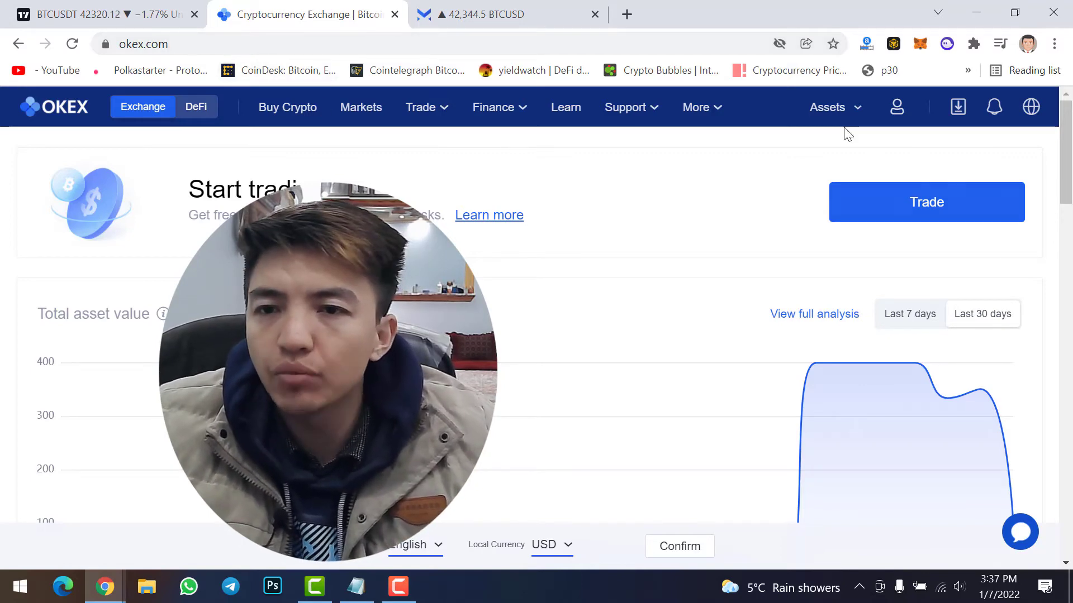
# Step: Start an OKX USDT on-chain withdrawal on the USDT-TRC20 network, then go back to Margex
pyautogui.moveTo(822, 109)
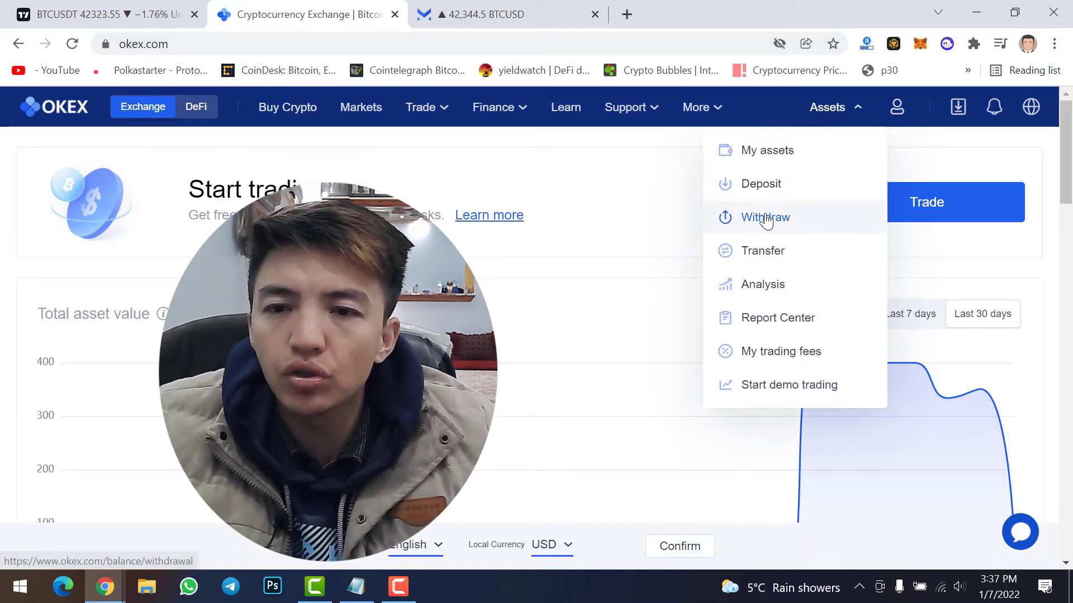
pyautogui.click(766, 218)
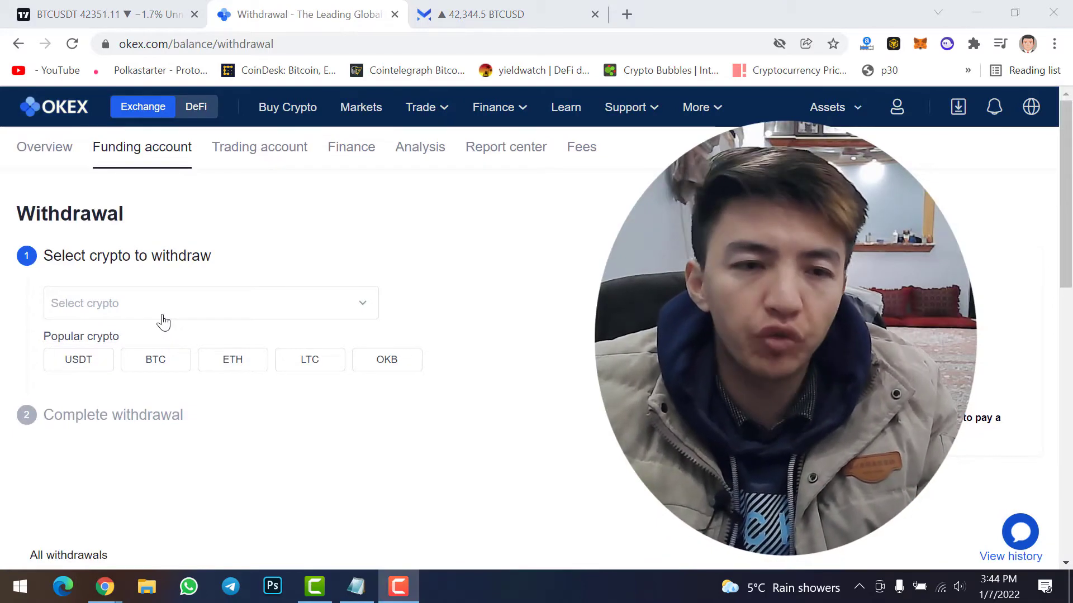
pyautogui.click(72, 363)
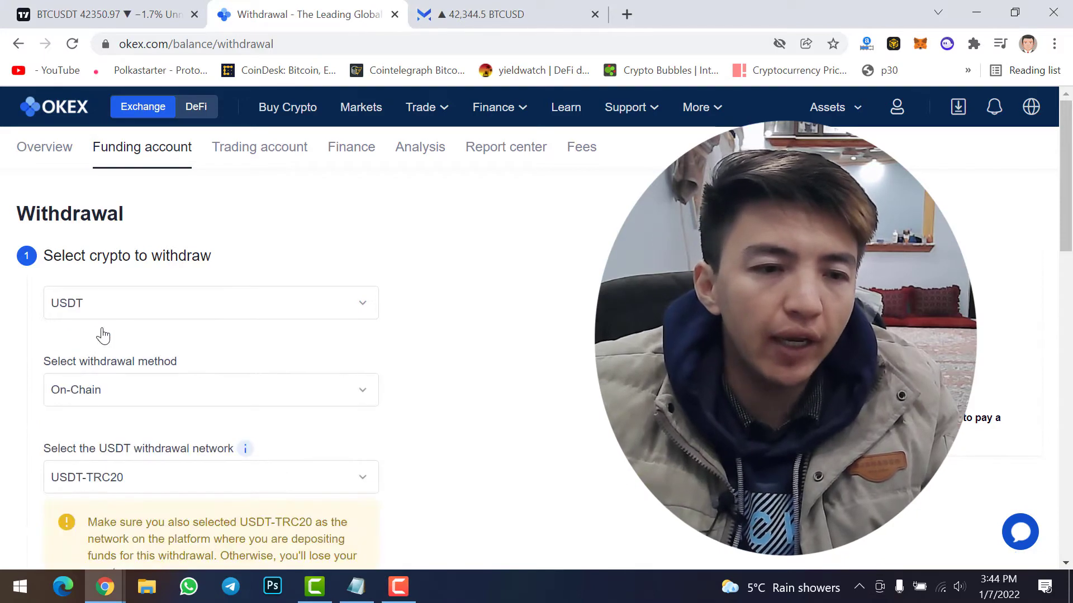
pyautogui.scroll(-1, 263, 335)
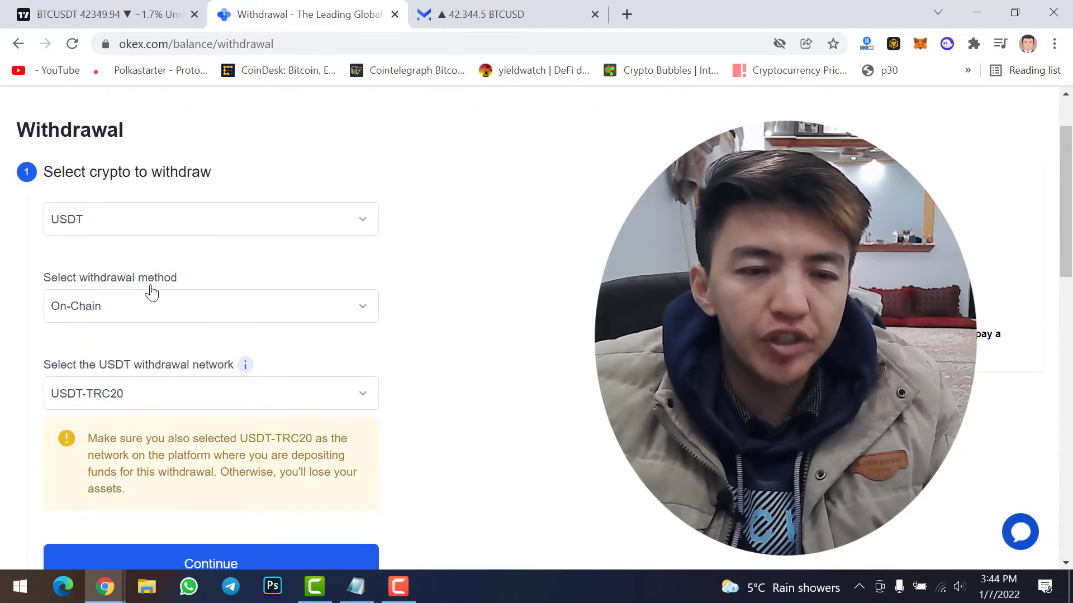
pyautogui.scroll(-1, 121, 310)
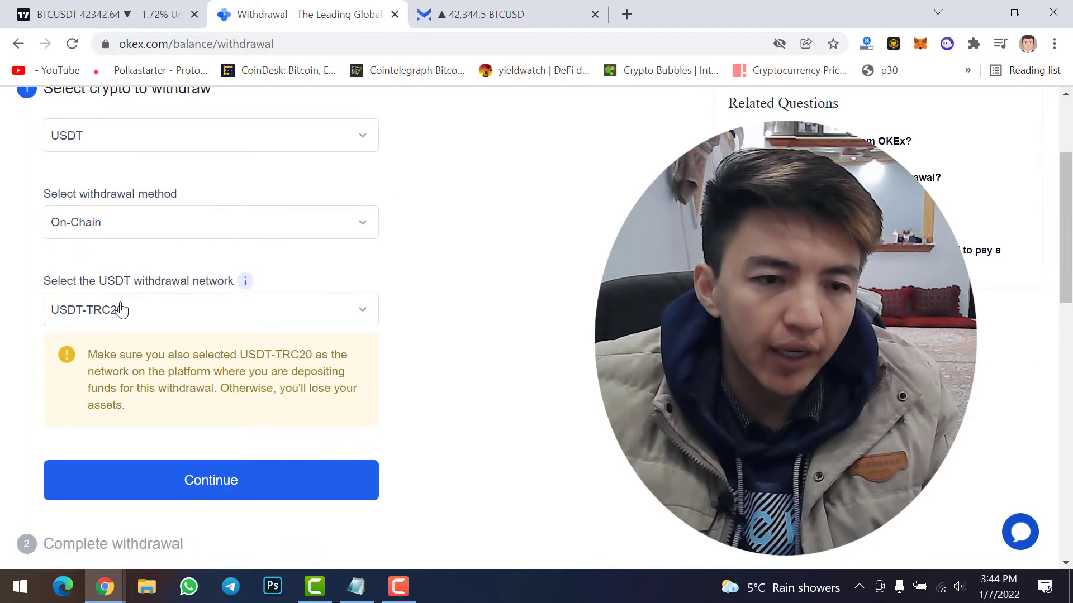
pyautogui.click(286, 317)
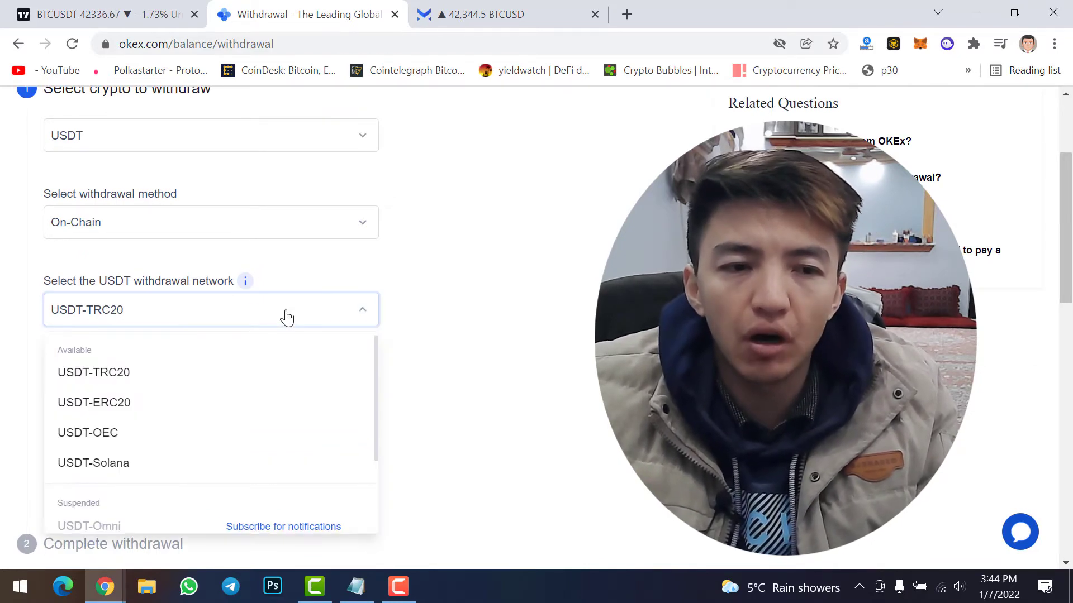
pyautogui.click(429, 304)
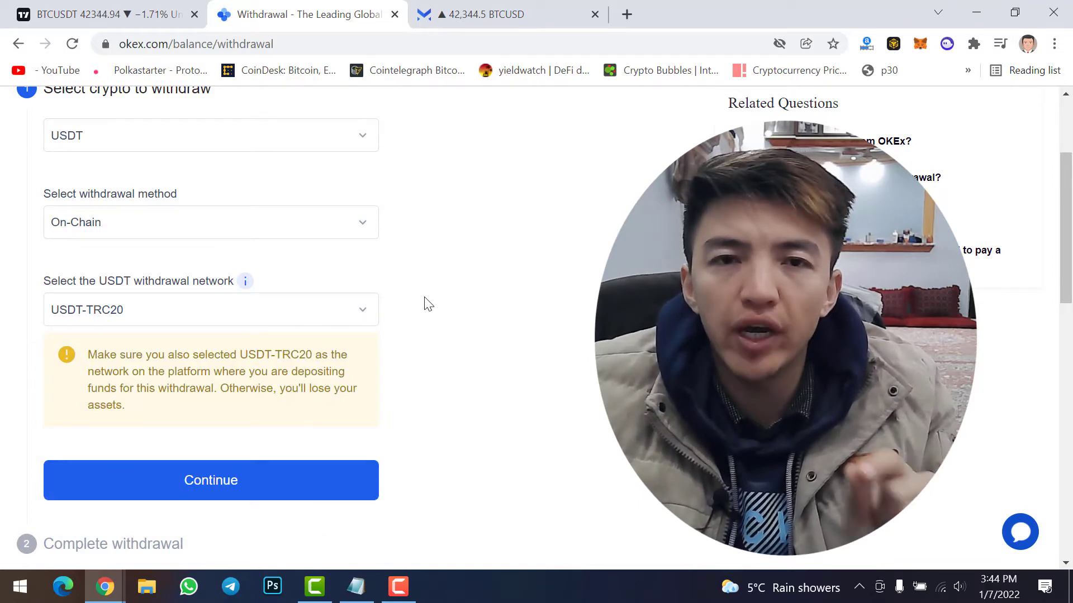
pyautogui.click(438, 8)
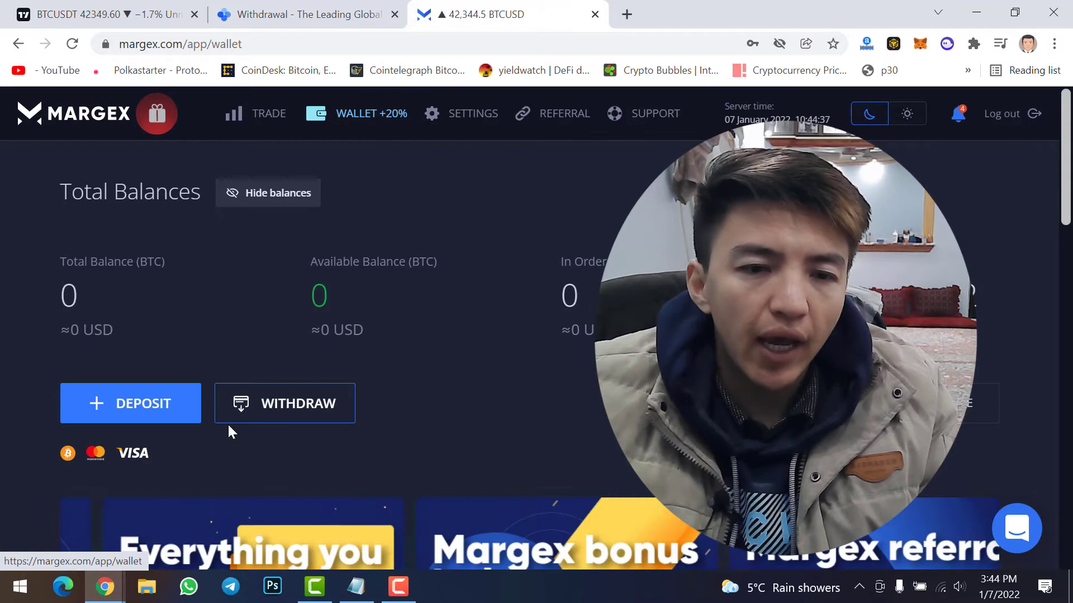
# Step: Copy Margex's USDT (TRON TRC20) deposit address from the deposit panel
pyautogui.click(128, 416)
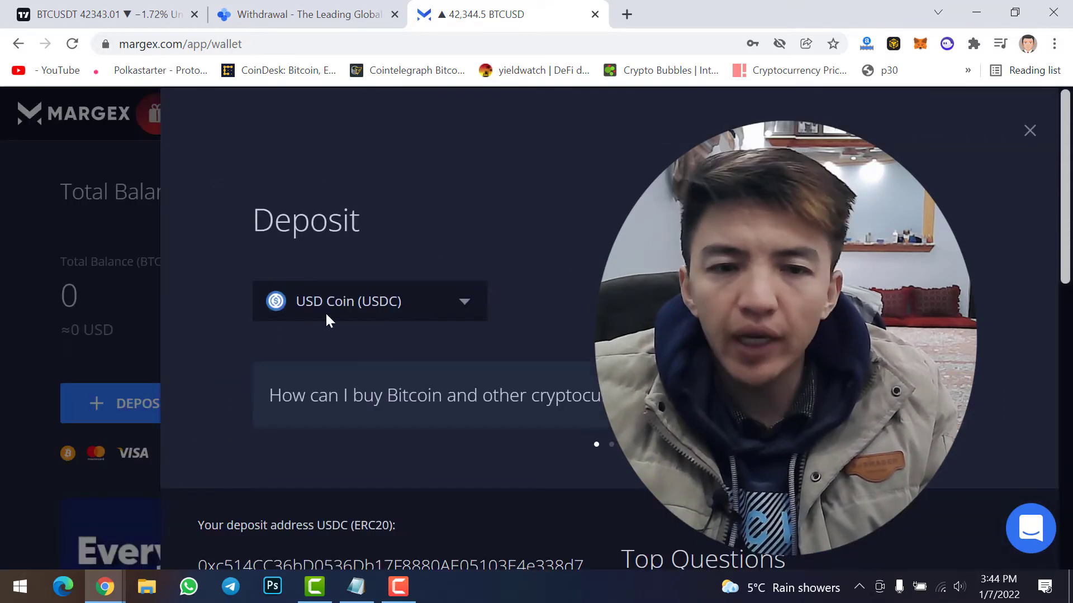
pyautogui.click(425, 307)
pyautogui.scroll(-3, 408, 388)
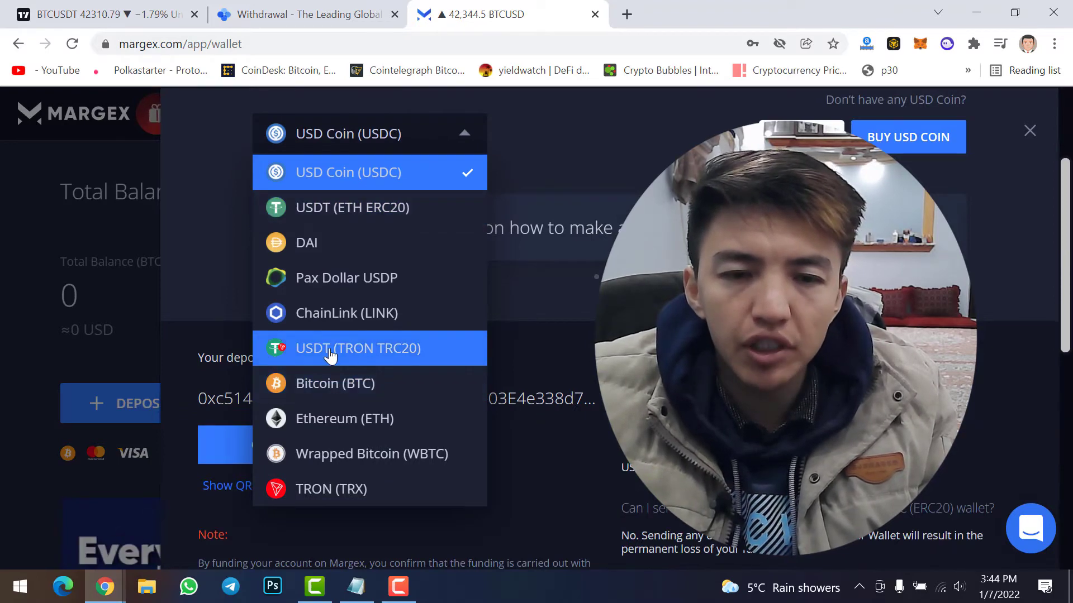
pyautogui.click(349, 352)
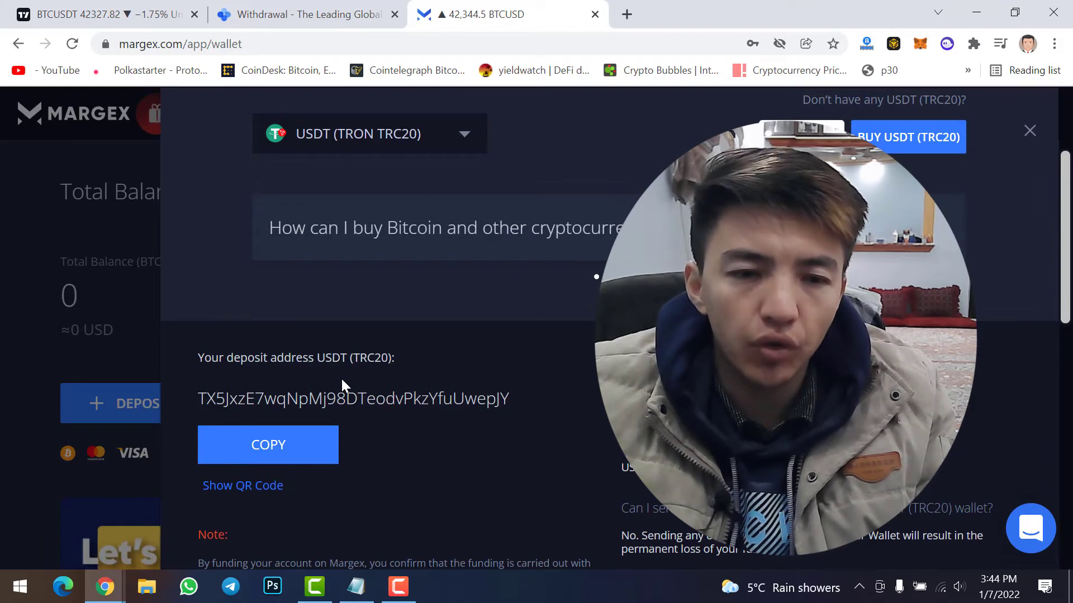
pyautogui.click(256, 446)
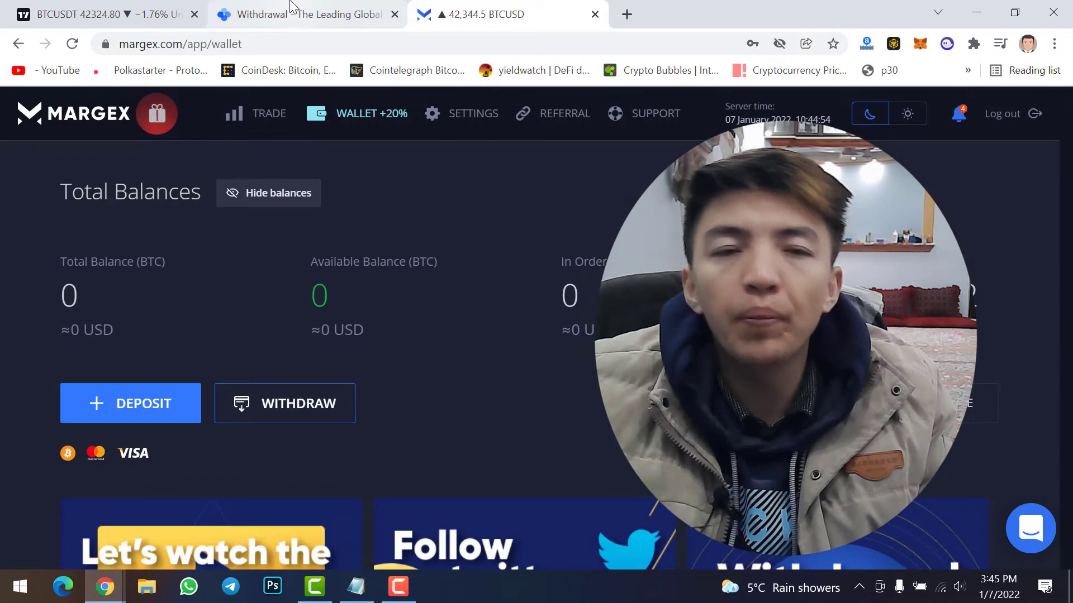
# Step: Paste the Margex TRC20 deposit address into OKX's withdrawal address field
pyautogui.click(290, 3)
pyautogui.scroll(-4, 450, 295)
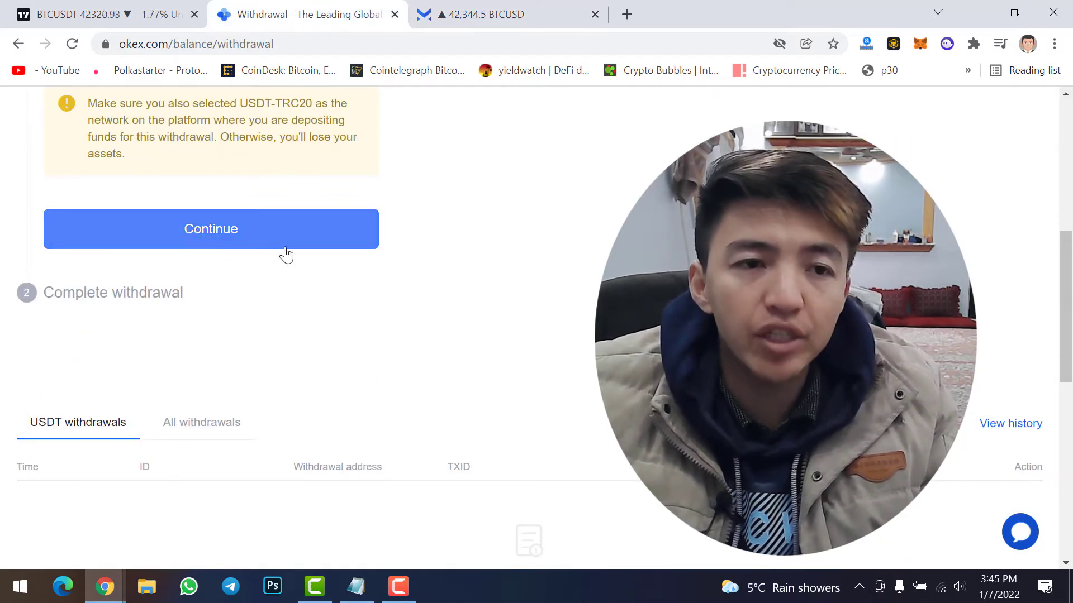
pyautogui.scroll(3, 286, 255)
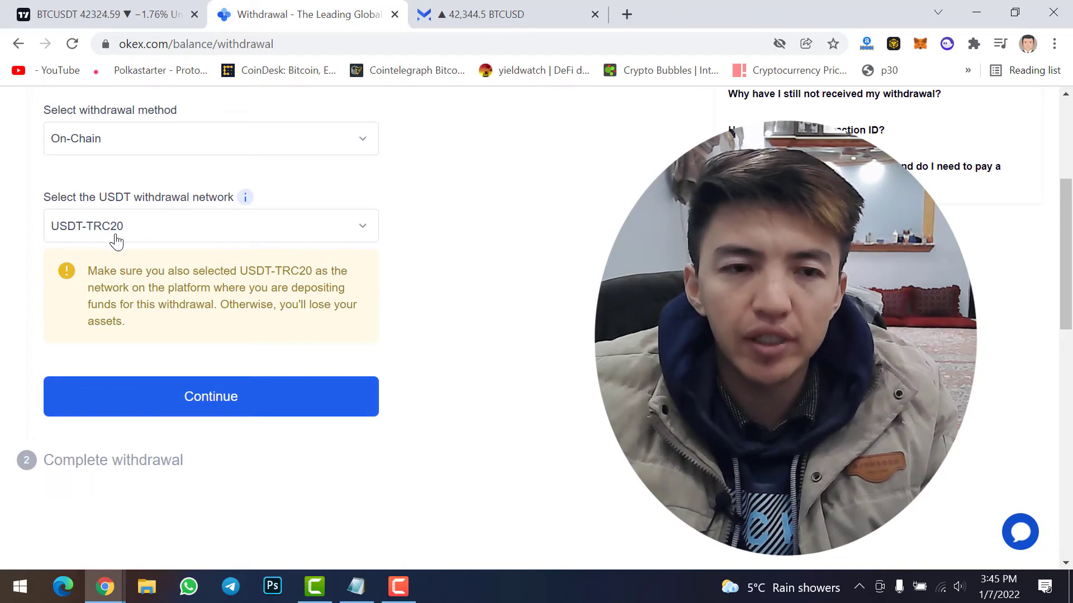
pyautogui.click(202, 406)
pyautogui.click(143, 384)
pyautogui.rightClick(144, 385)
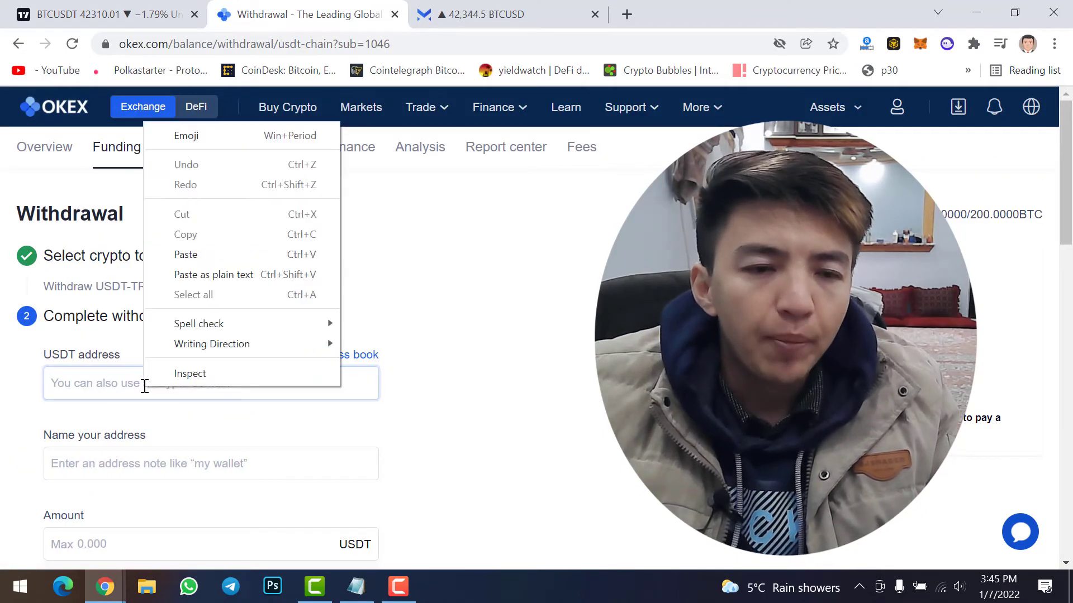
pyautogui.click(178, 256)
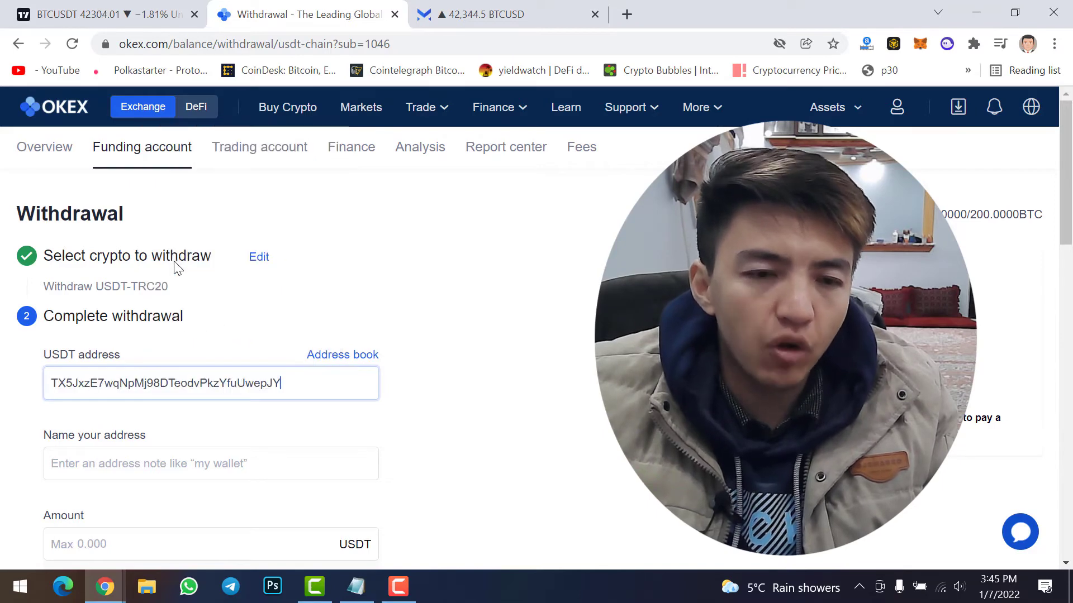
# Step: Name the address Margex and withdraw 30 USDT from the trading account
pyautogui.scroll(-2, 407, 263)
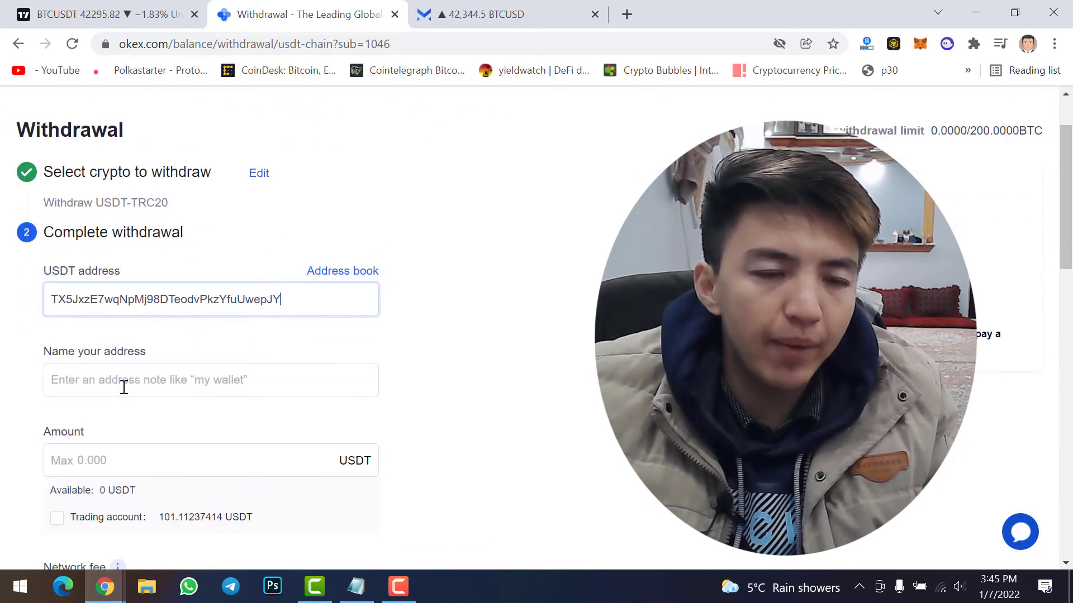
pyautogui.click(134, 377)
pyautogui.write('Margex')
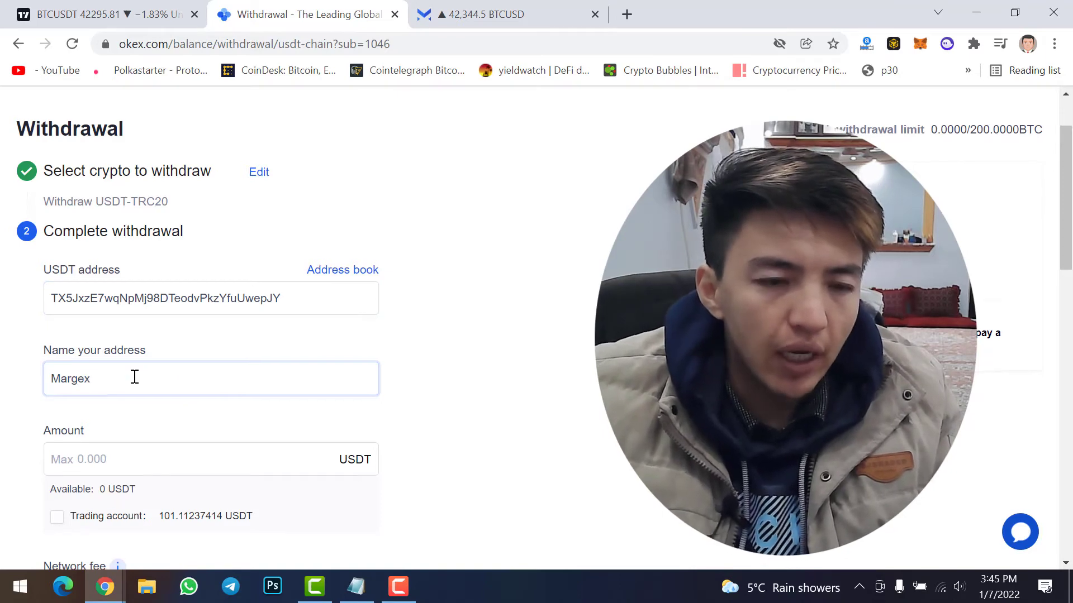
pyautogui.scroll(-3, 115, 330)
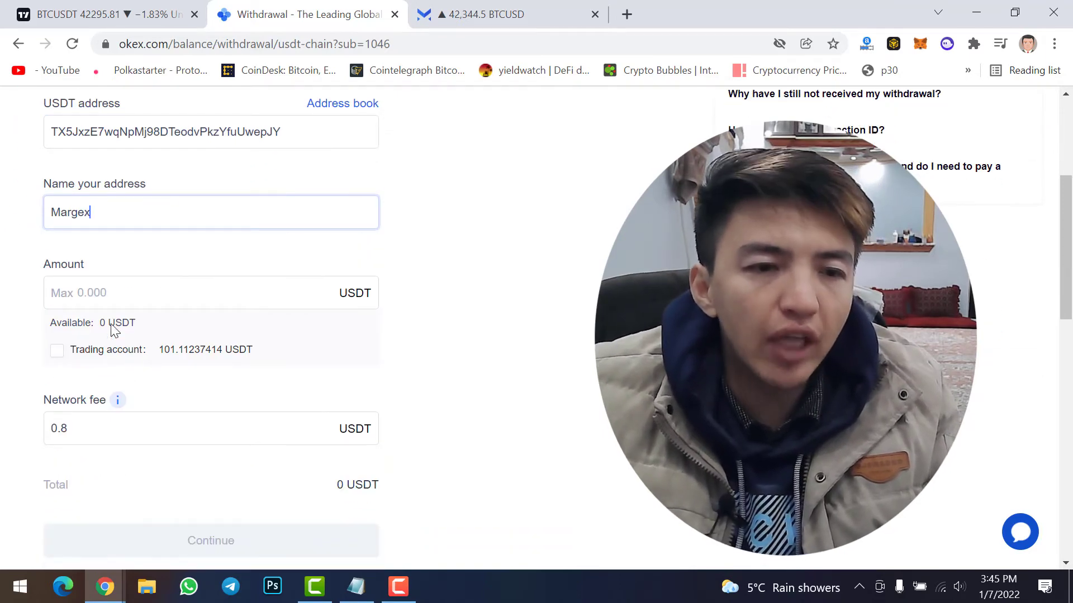
pyautogui.click(105, 291)
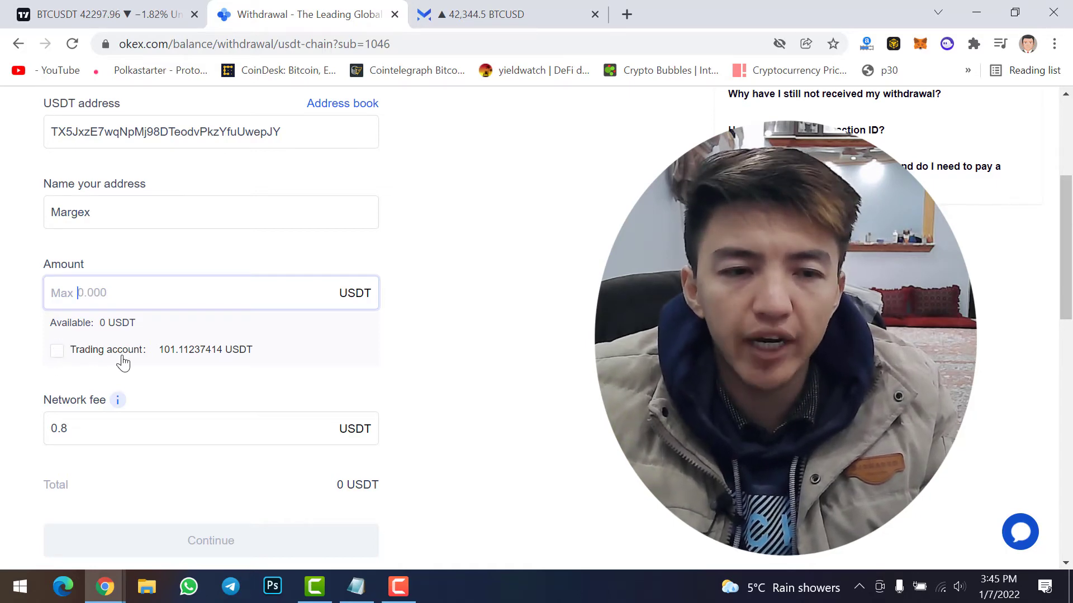
pyautogui.click(57, 352)
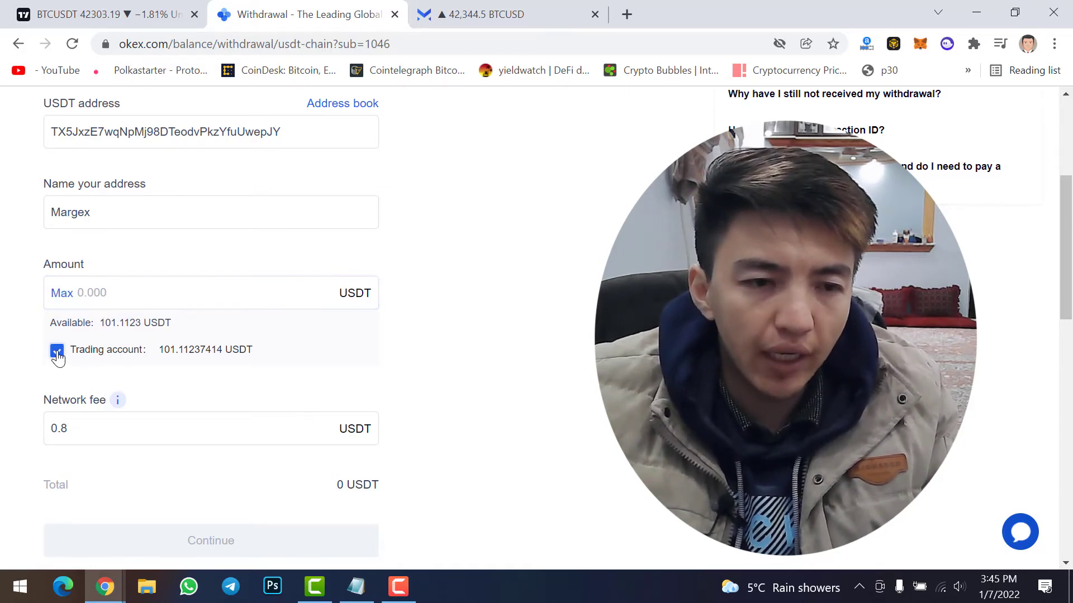
pyautogui.click(91, 292)
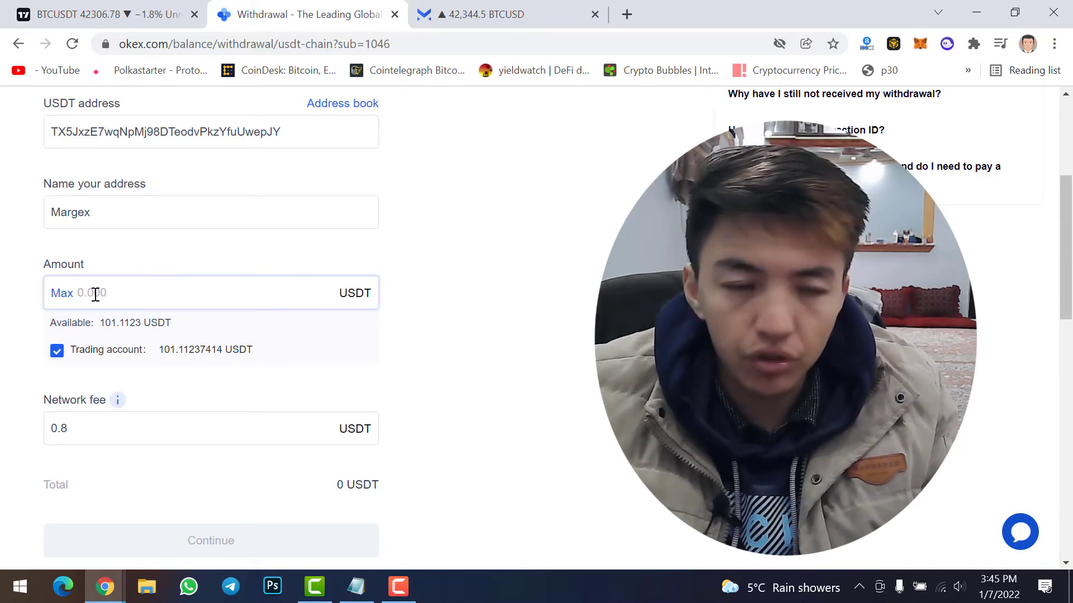
pyautogui.write('30')
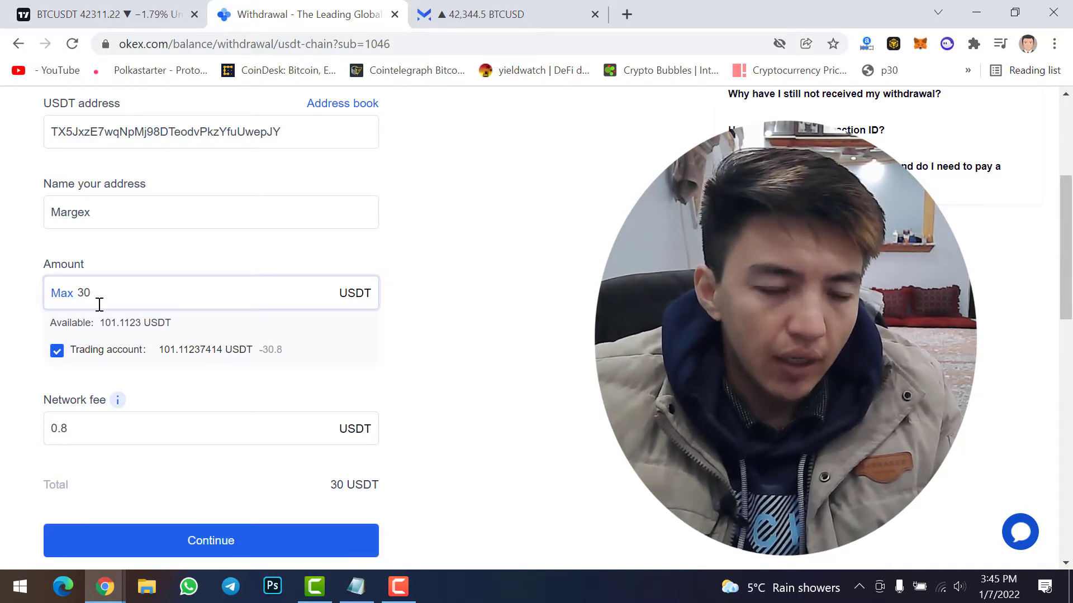
pyautogui.scroll(-1, 139, 354)
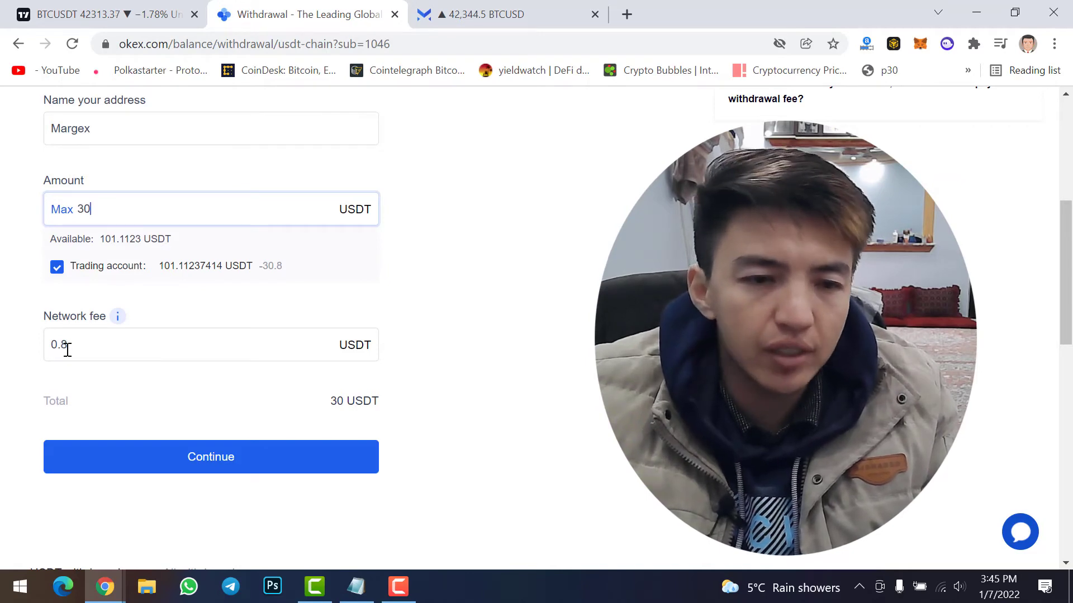
# Step: Submit the 30 USDT withdrawal with the funds password and verification codes, then dismiss the confirmation
pyautogui.click(226, 457)
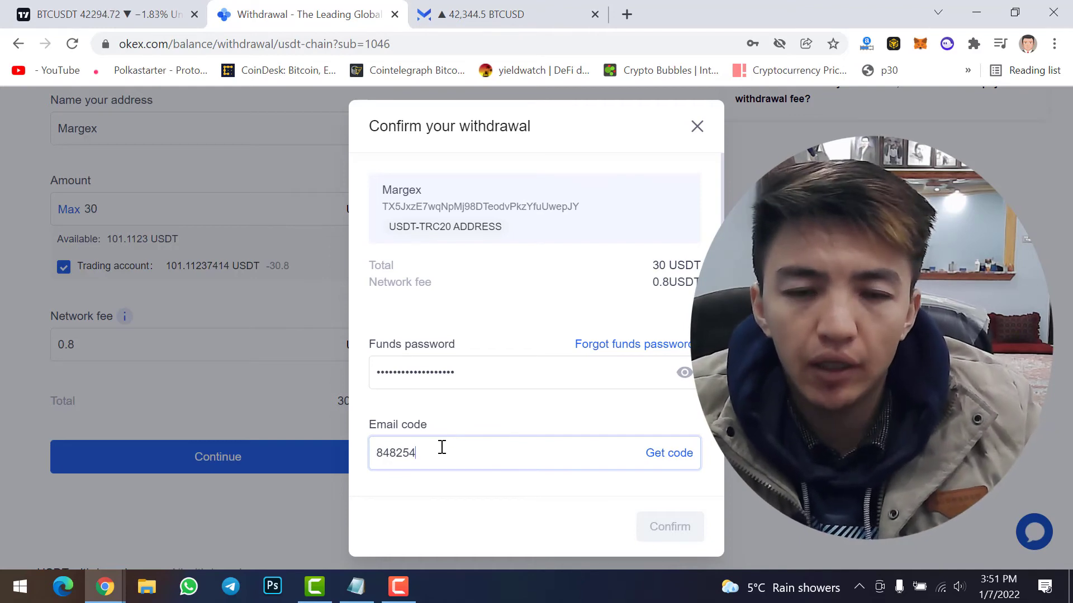
pyautogui.scroll(-3, 509, 410)
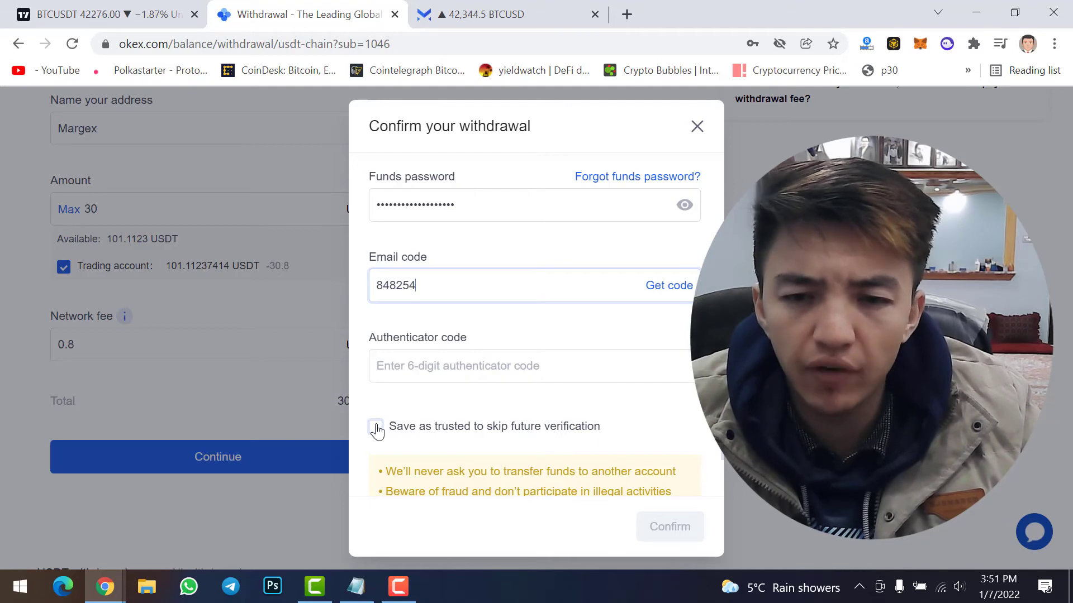
pyautogui.click(466, 380)
pyautogui.hotkey('ctrl', 'v')
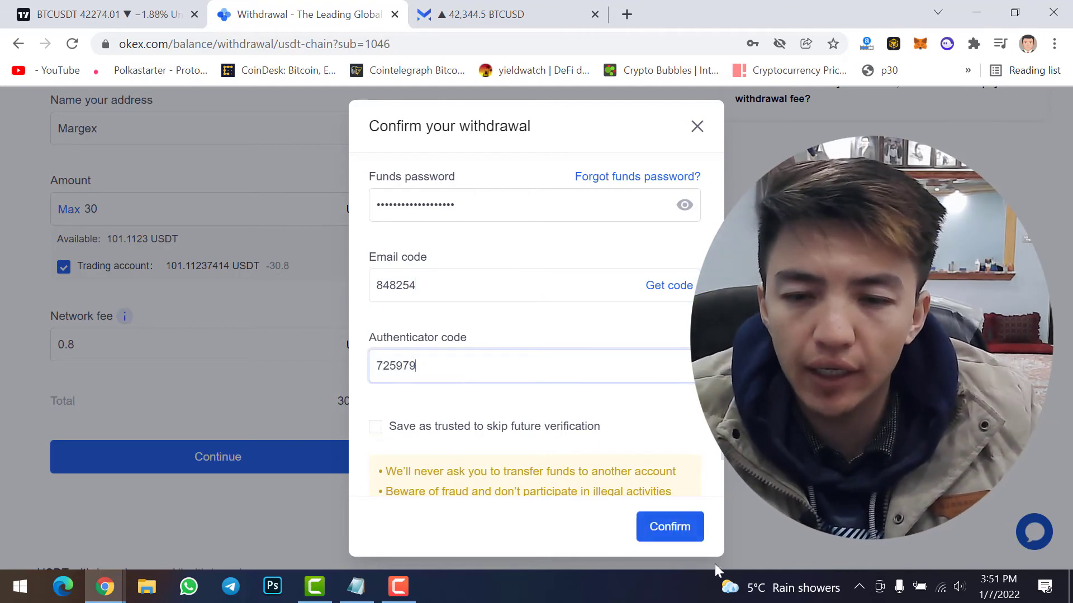
pyautogui.click(669, 530)
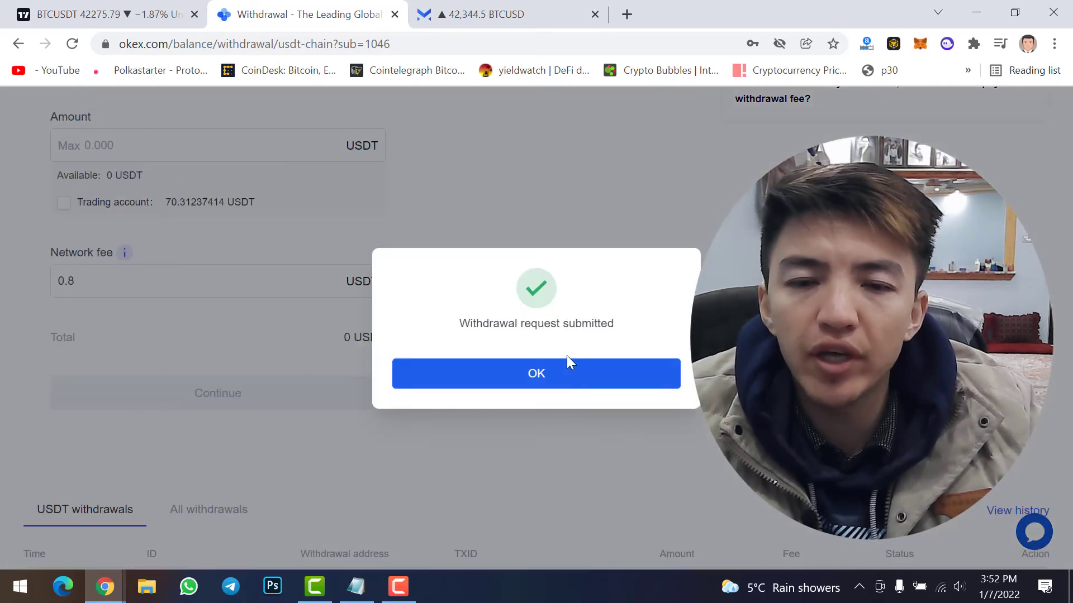
pyautogui.click(534, 374)
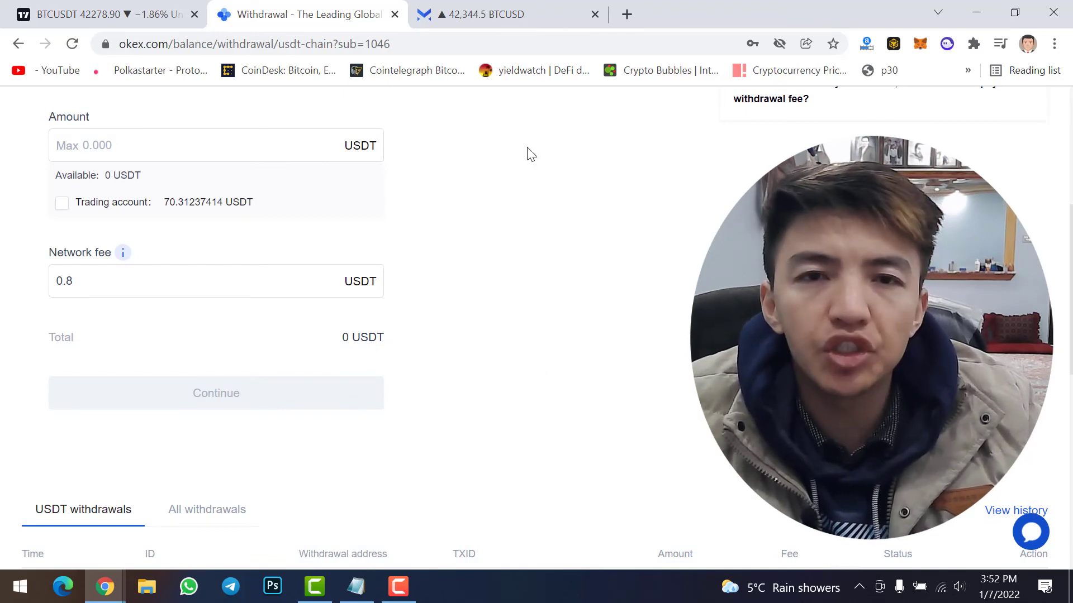
# Step: Check the Margex wallet now shows 0.00073171 BTC, about 30 USD
pyautogui.click(512, 11)
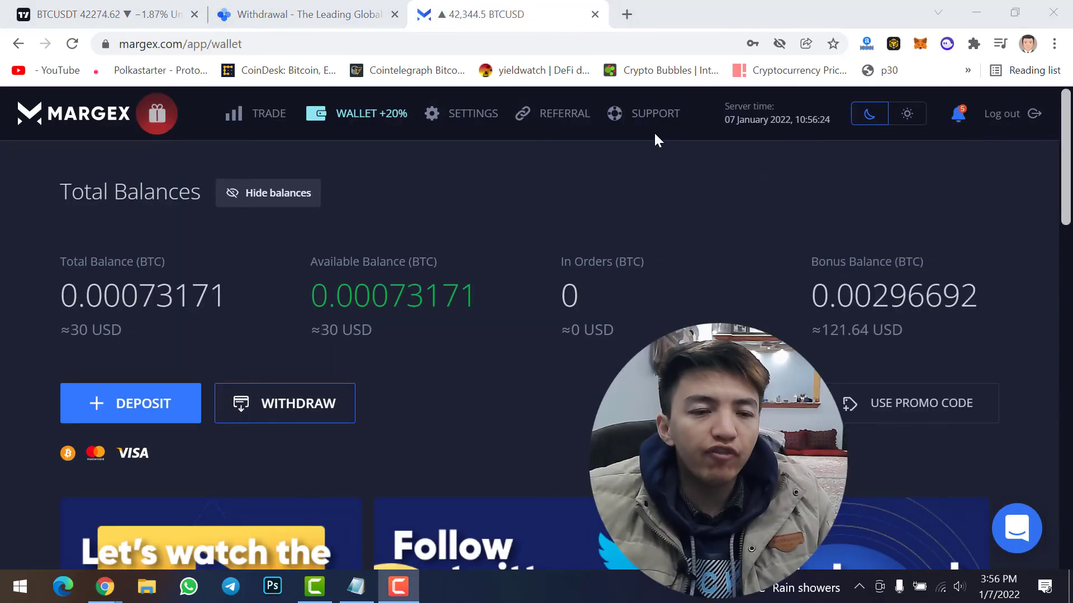